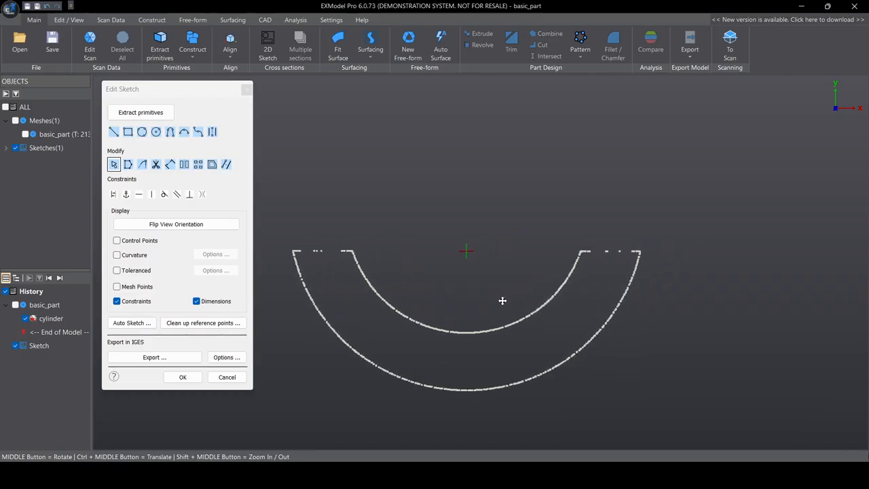
Fit an arc through the inner curve of the cross-section points and convert it to a full circle
scroll(497, 272, down, 5)
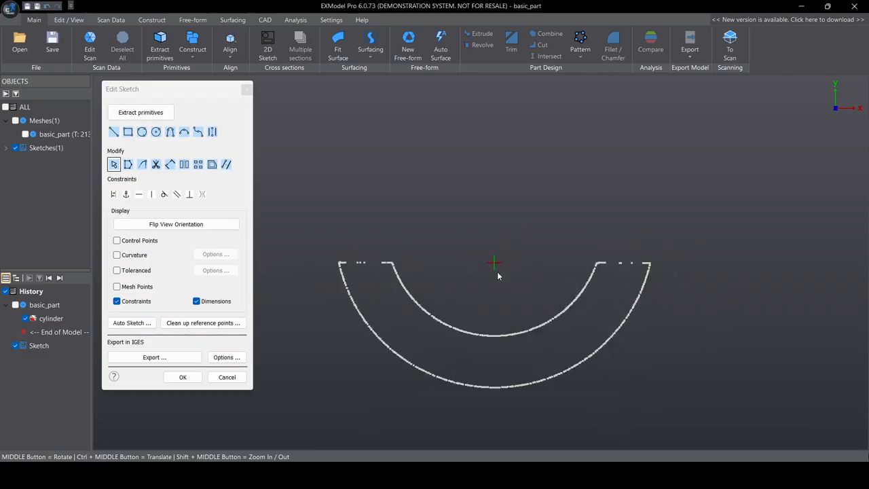
ctrl+middle_drag(440, 214, 414, 239)
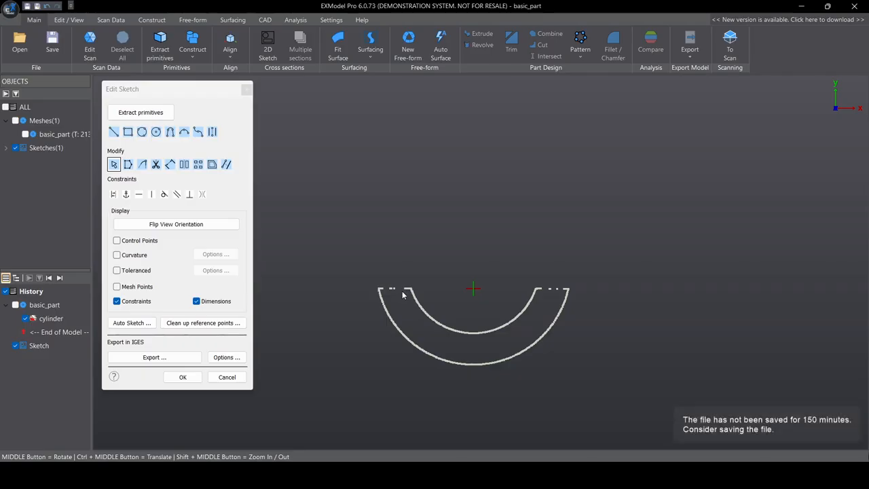
mouse_move(400, 291)
mouse_down()
mouse_move(520, 343)
mouse_move(545, 293)
mouse_up()
scroll(483, 333, up, 4)
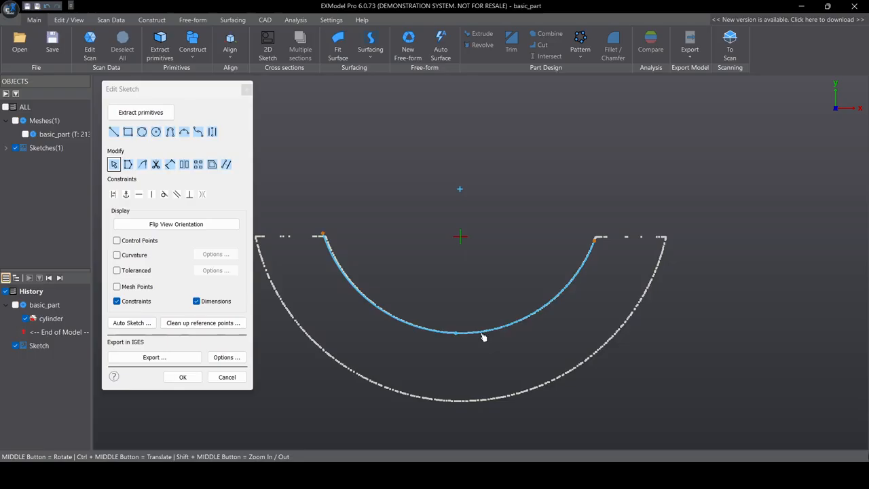
scroll(479, 333, down, 5)
scroll(477, 332, up, 6)
scroll(426, 330, down, 3)
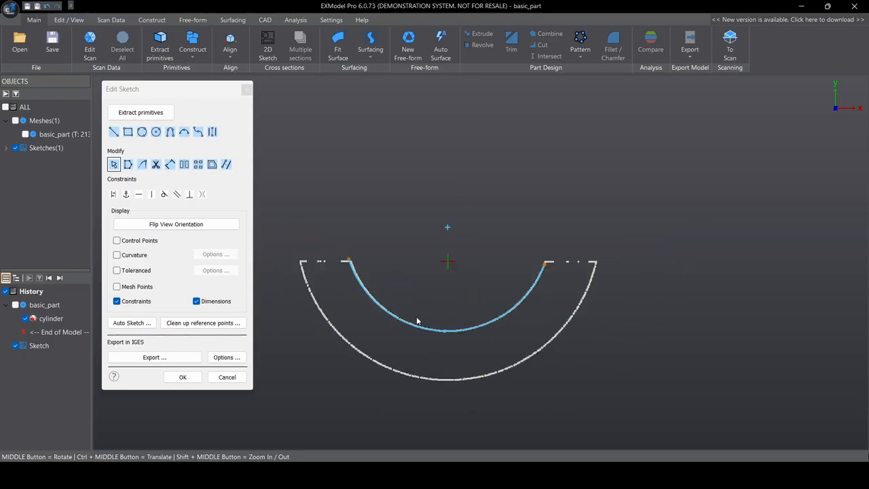
click(401, 325)
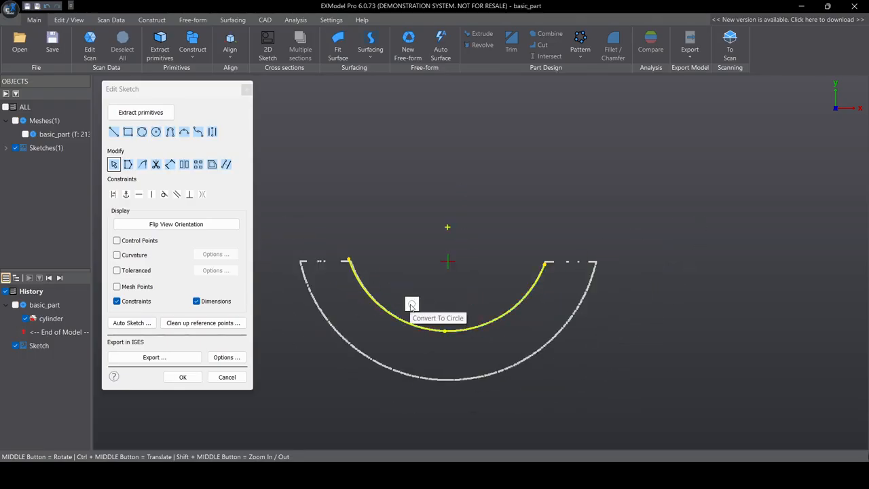
click(411, 305)
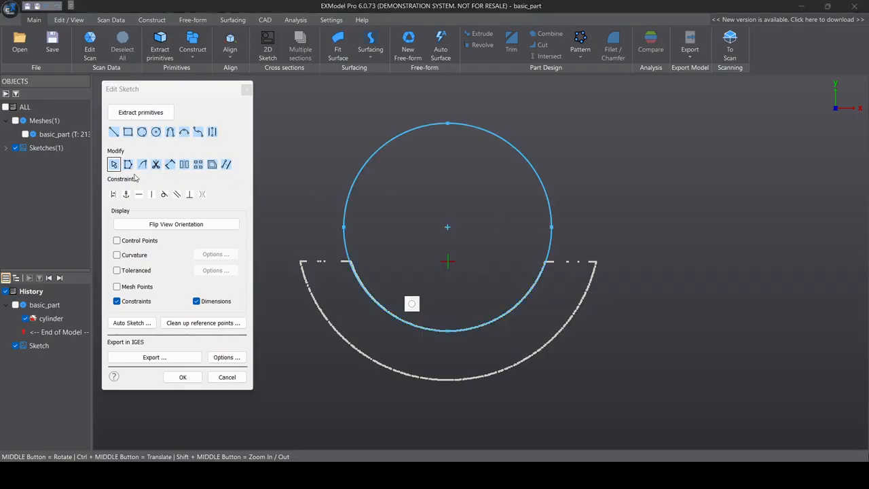
Draw a concentric circle about 200.6 mm in diameter over the outer section points and delete its diameter dimension
click(156, 132)
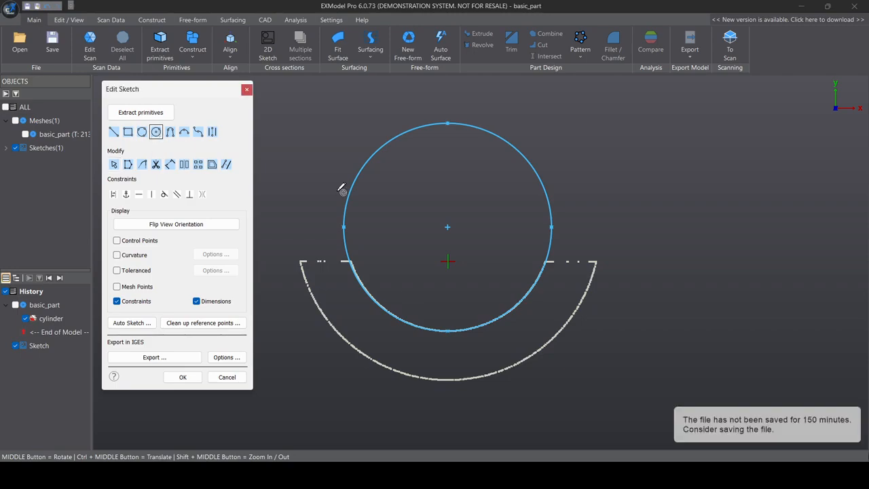
click(447, 227)
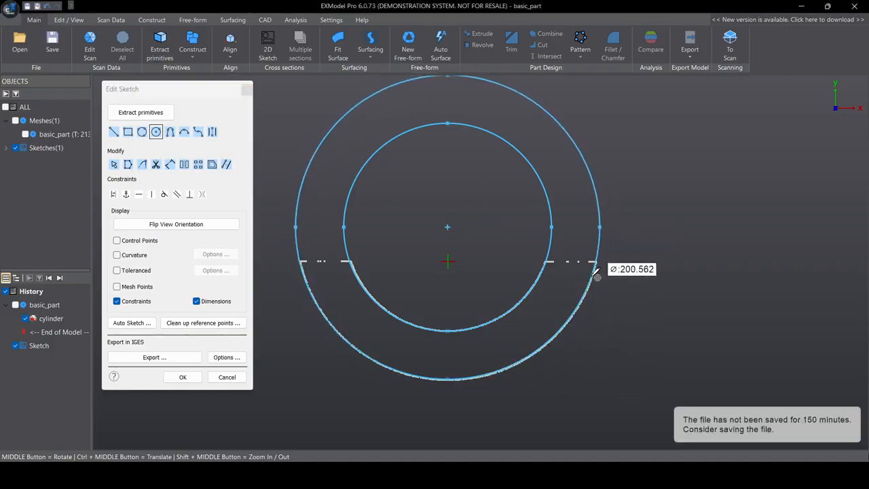
click(592, 277)
click(624, 274)
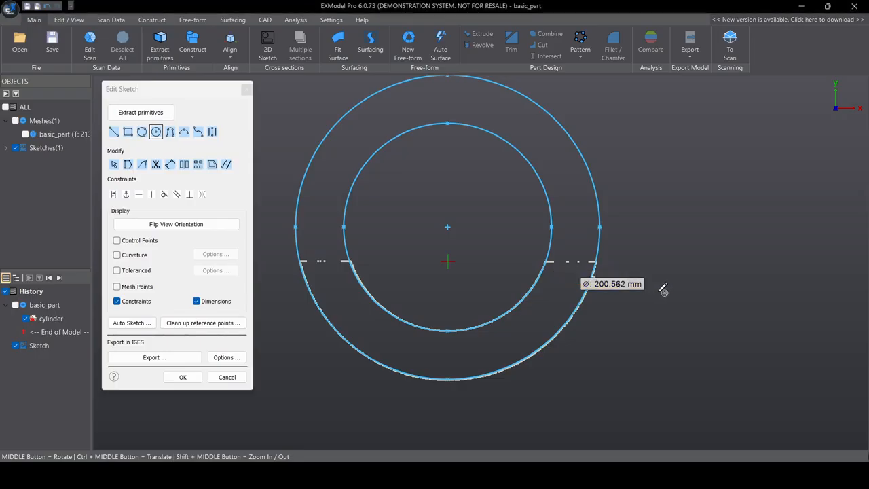
click(113, 164)
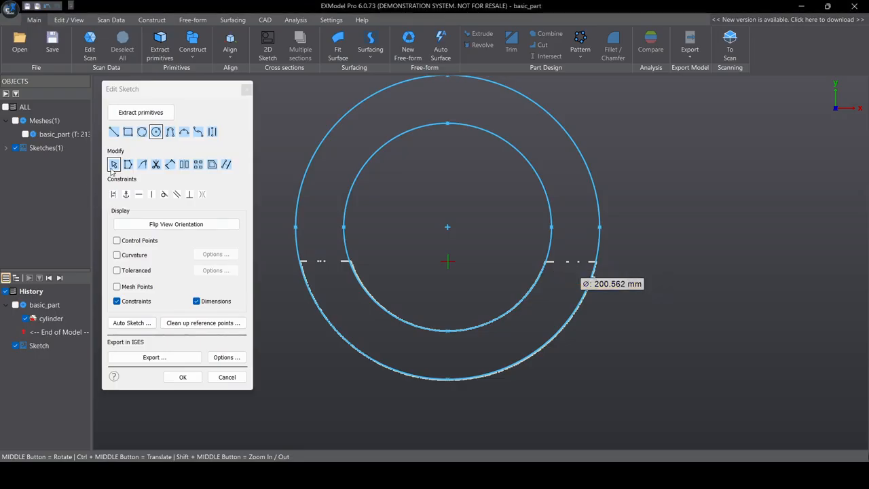
click(632, 290)
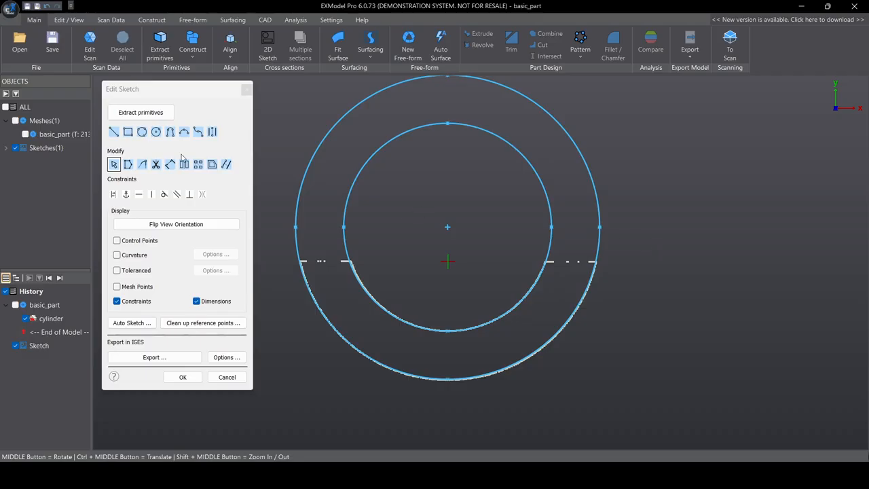
Draw a horizontal line along the flat section edges, extending past both sides of the outer circle
click(113, 132)
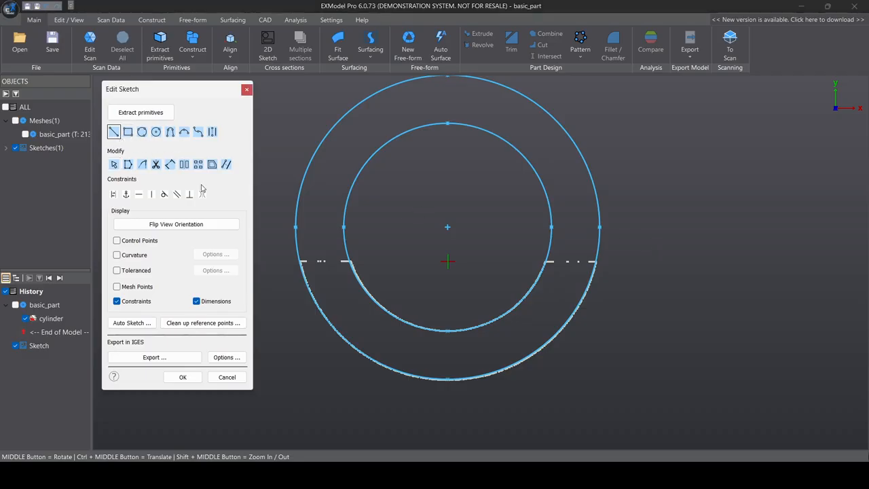
click(261, 260)
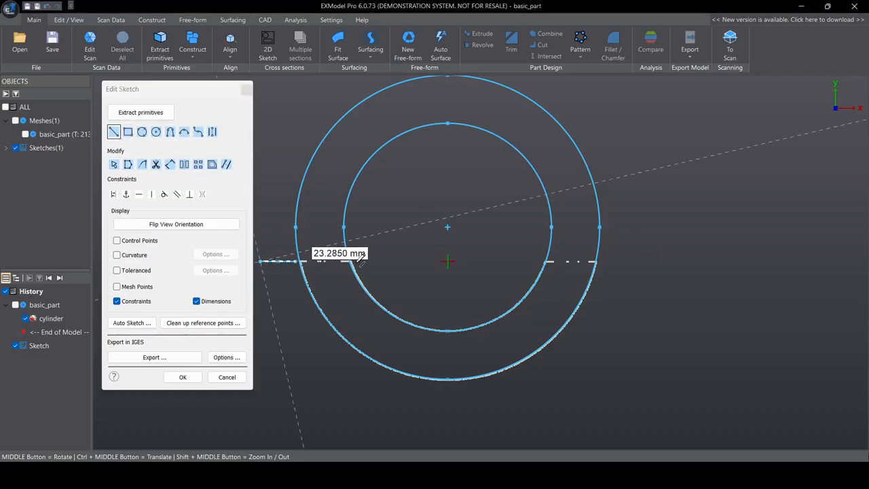
click(661, 260)
scroll(455, 197, down, 4)
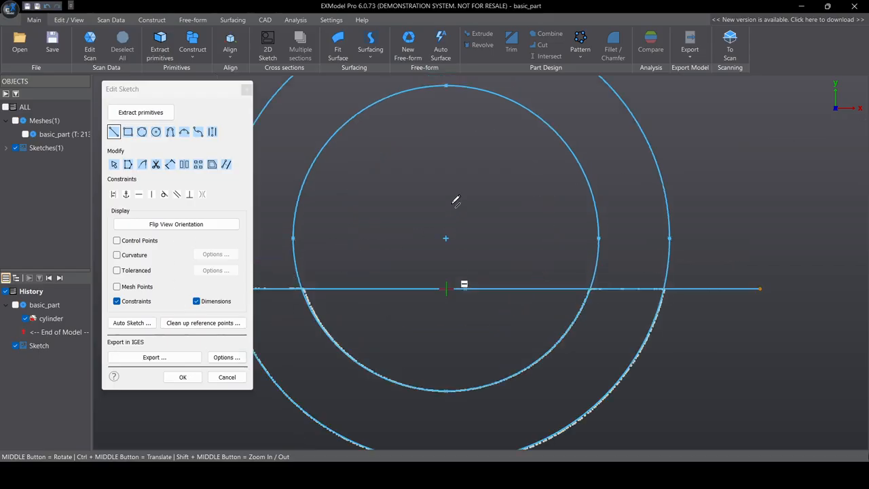
ctrl+middle_drag(441, 190, 462, 225)
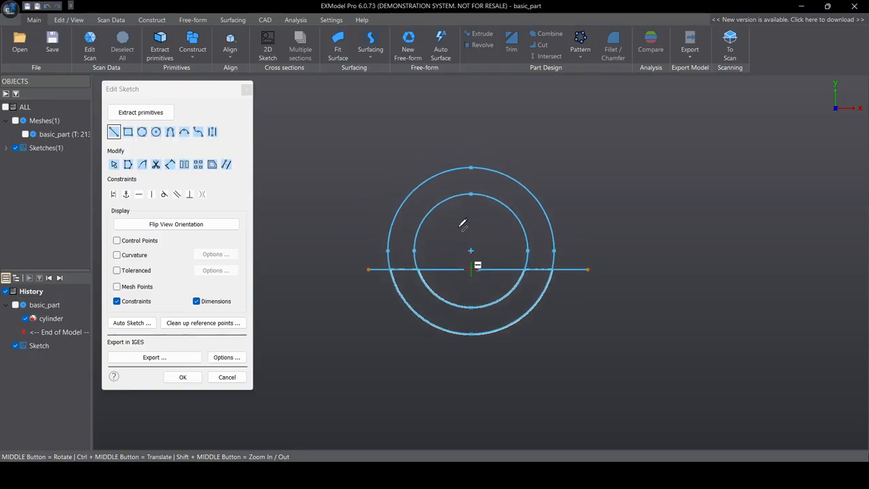
Trim the upper portions of both circles and the excess line segments to leave a closed half-ring profile
click(155, 165)
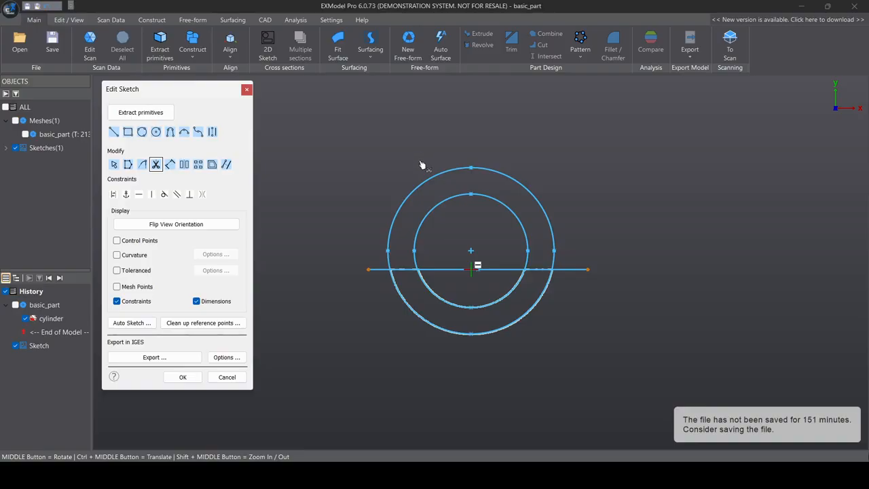
mouse_move(418, 161)
mouse_down()
mouse_move(424, 198)
mouse_move(454, 216)
mouse_move(485, 217)
mouse_move(532, 262)
mouse_move(534, 231)
mouse_move(514, 199)
mouse_up()
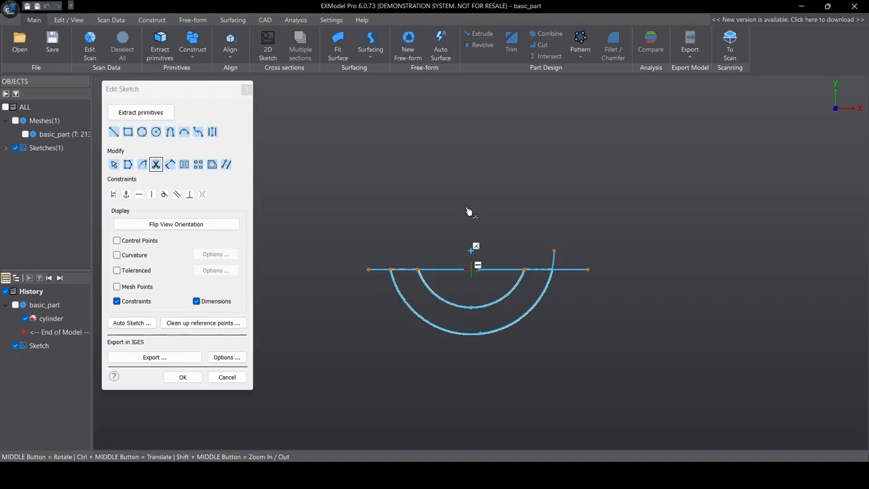
scroll(453, 236, up, 2)
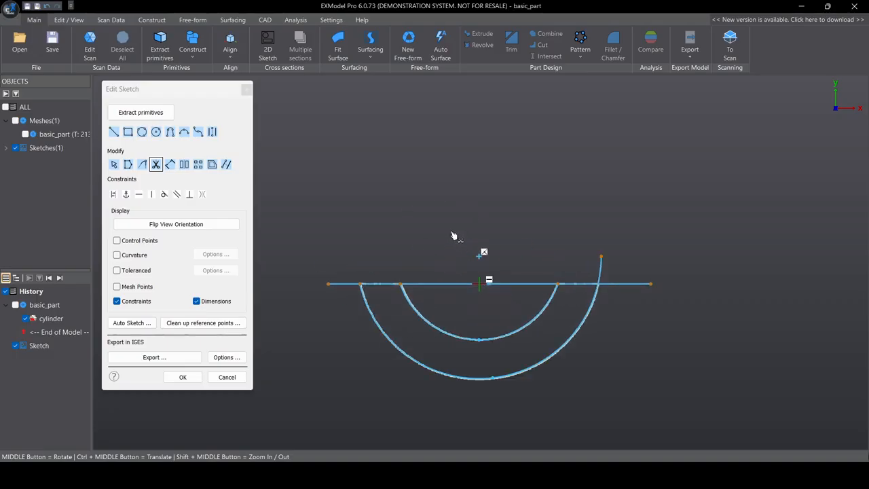
scroll(453, 235, down, 2)
scroll(455, 224, down, 3)
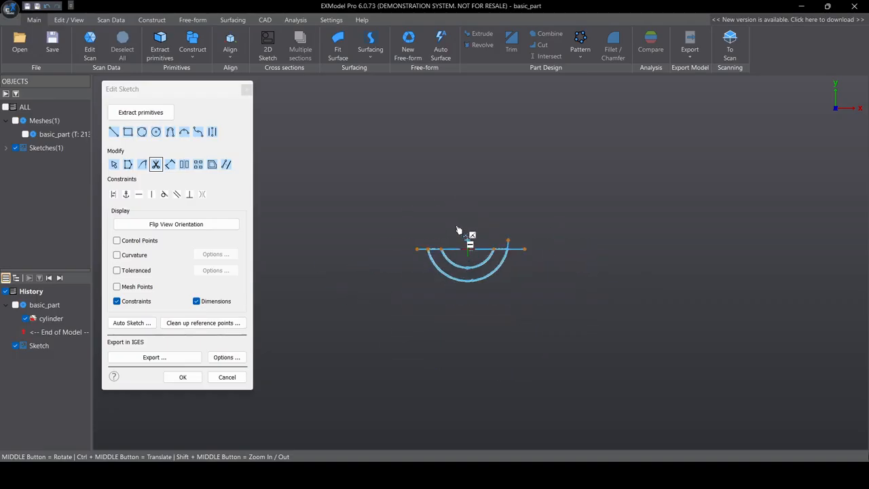
scroll(462, 243, up, 4)
scroll(476, 248, down, 1)
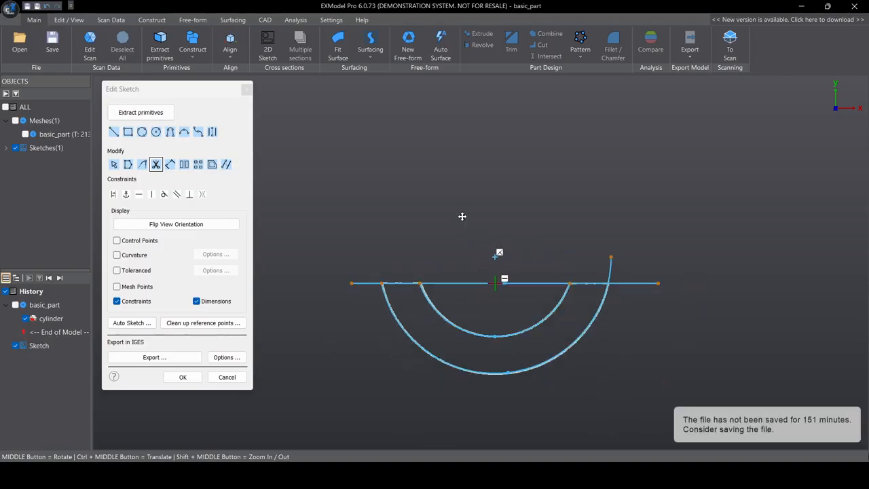
ctrl+middle_drag(462, 216, 462, 170)
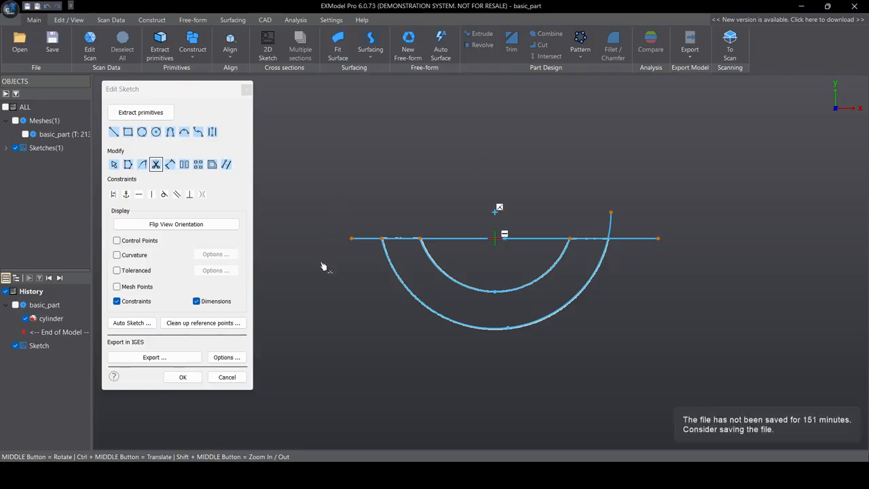
mouse_move(323, 262)
mouse_down()
mouse_move(373, 235)
mouse_move(448, 252)
mouse_move(571, 224)
mouse_move(655, 275)
mouse_move(774, 265)
mouse_up()
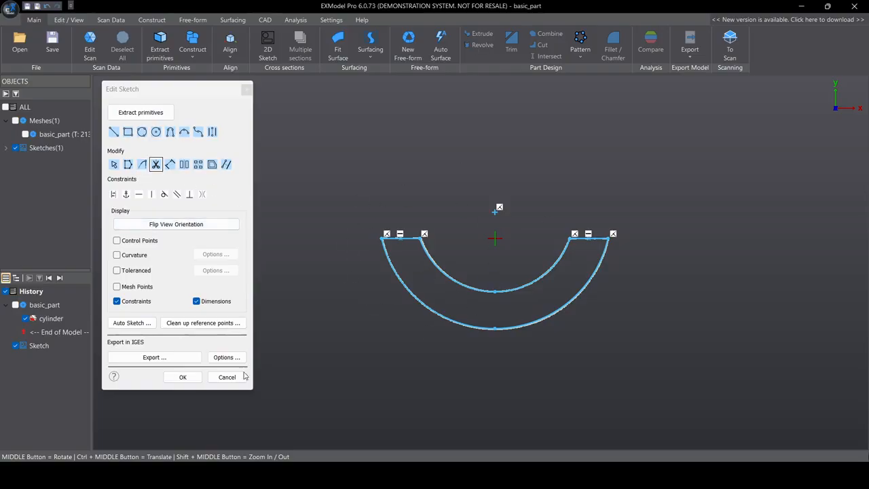
Delete all the drawn profile curves from the sketch, keeping only the reference section points
click(113, 164)
drag(382, 192, 735, 351)
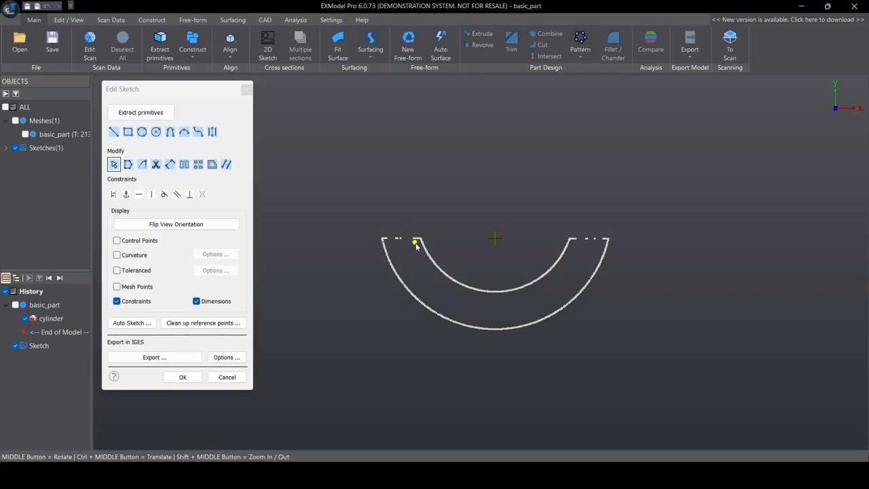
Refit the inner section points as a full circle and draw a concentric outer circle about 198.6 mm in diameter
mouse_move(415, 242)
mouse_down()
mouse_move(567, 275)
mouse_move(587, 241)
mouse_move(583, 249)
mouse_up()
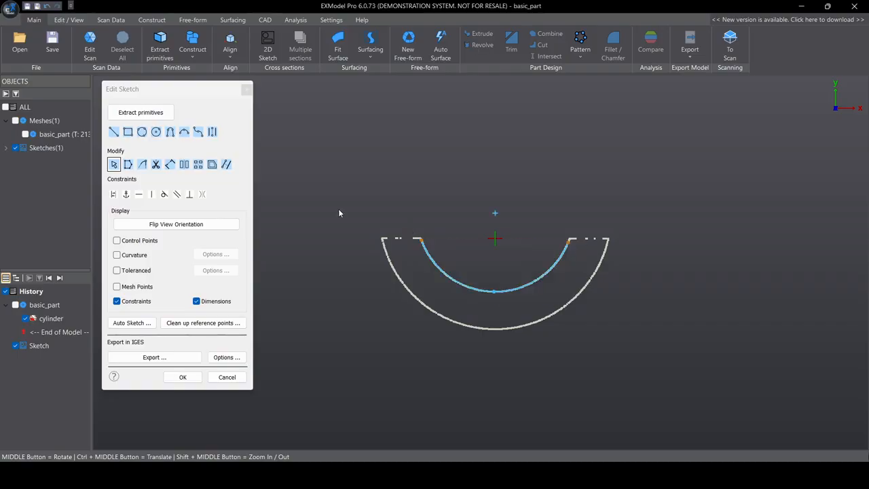
click(438, 237)
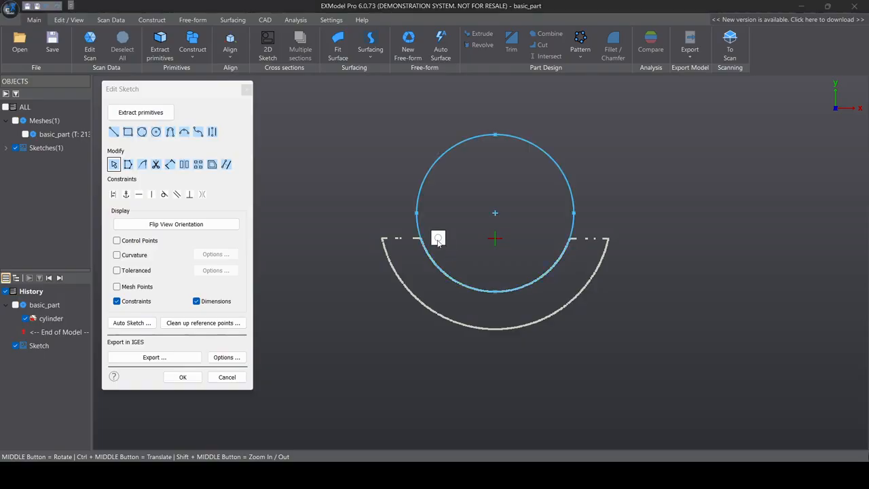
click(157, 133)
click(495, 212)
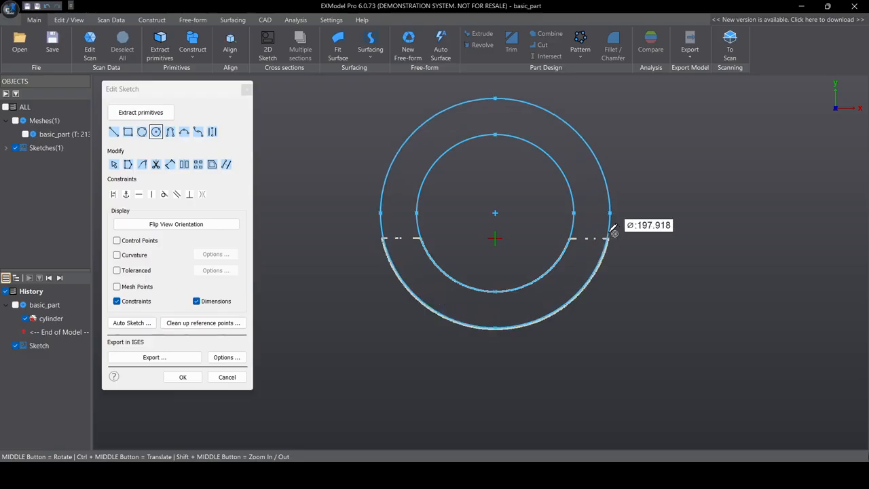
click(611, 228)
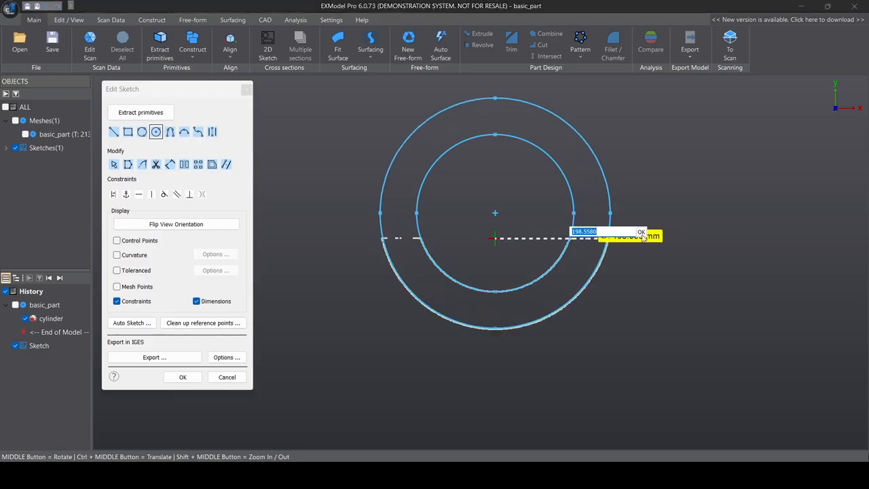
click(640, 233)
Delete the outer circle's diameter dimension
click(113, 164)
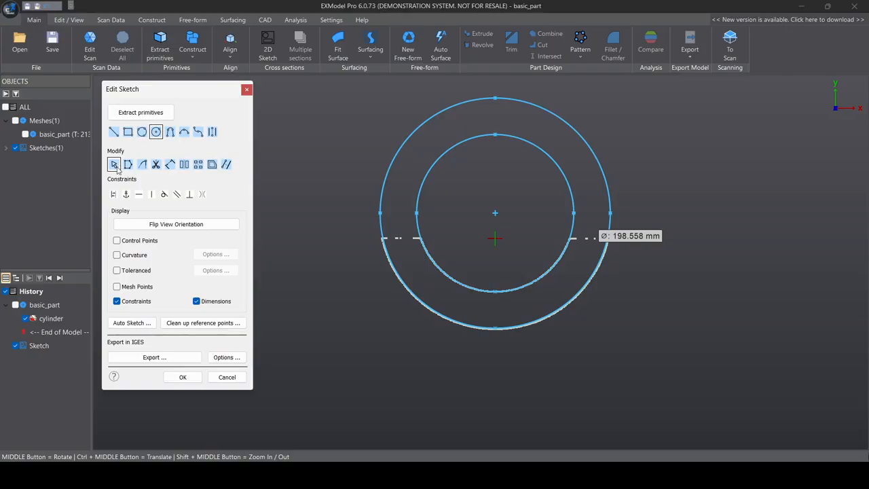
click(638, 241)
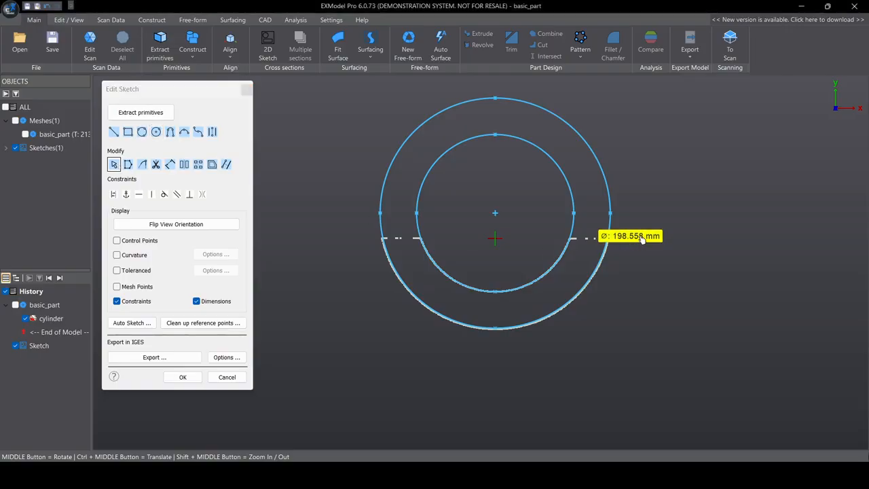
key(Delete)
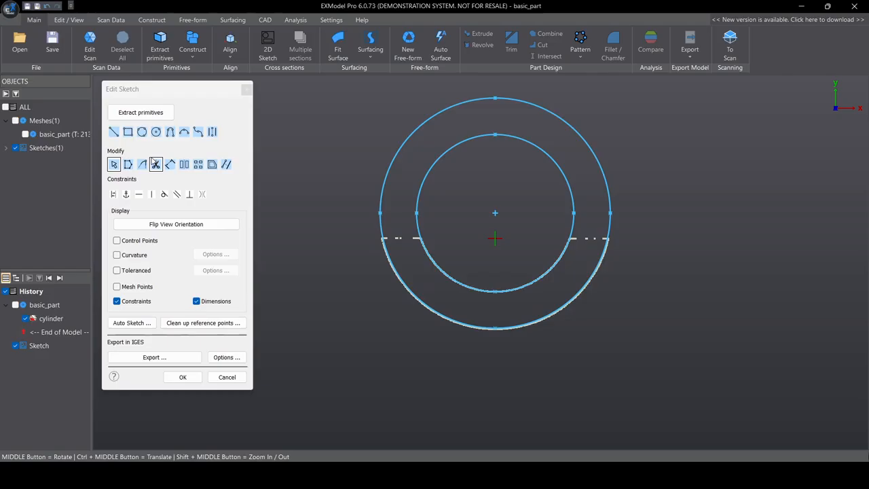
Draw three lines from the circles' common centre, radiating to the upper right, upper left and lower left beyond the outer circle
click(114, 132)
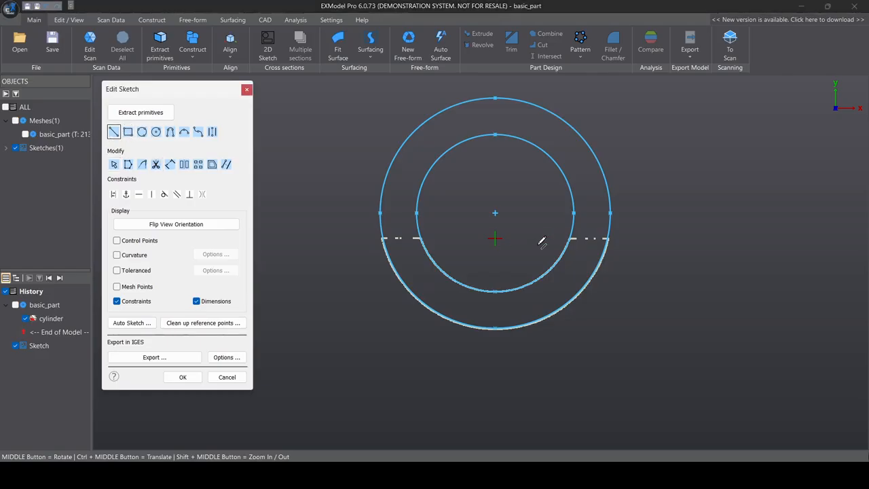
click(495, 213)
click(676, 183)
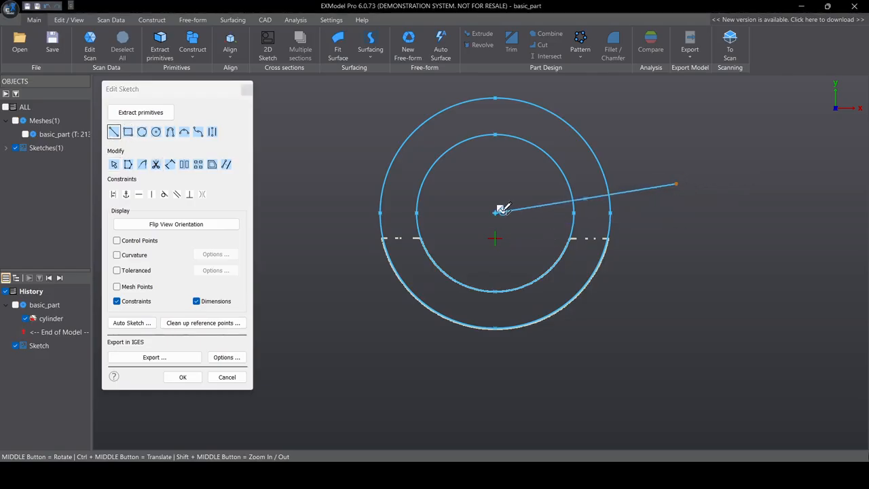
click(499, 211)
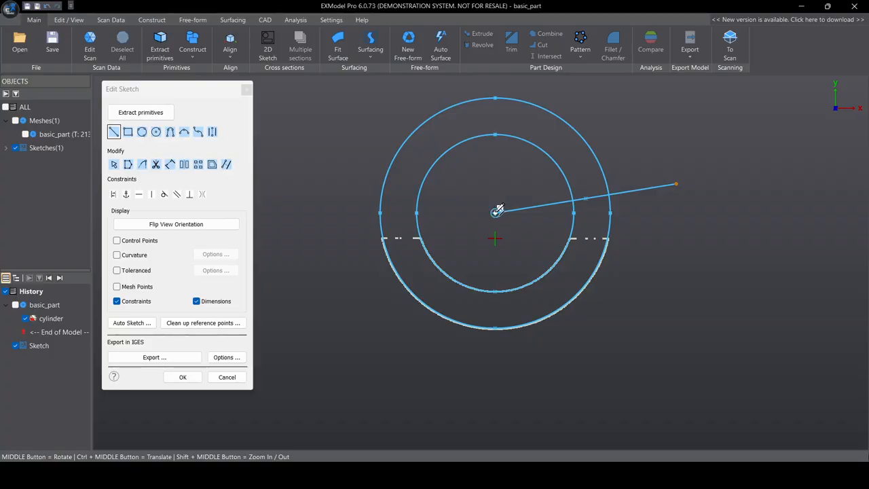
click(315, 127)
click(497, 211)
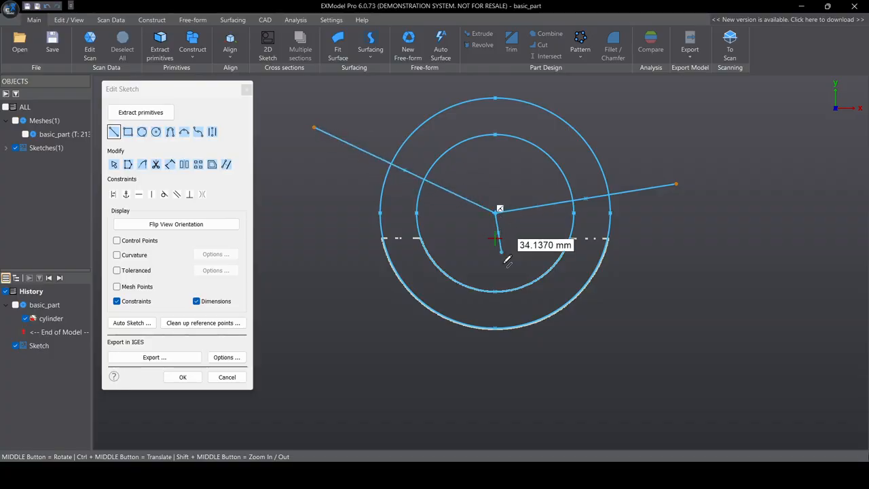
click(421, 384)
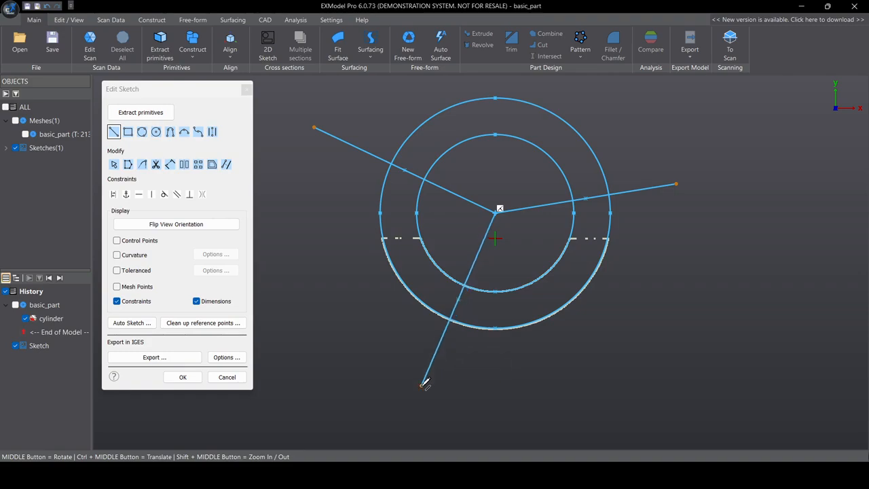
Draw a third concentric circle about 278.5 mm in diameter around the existing circles' common centre
click(155, 132)
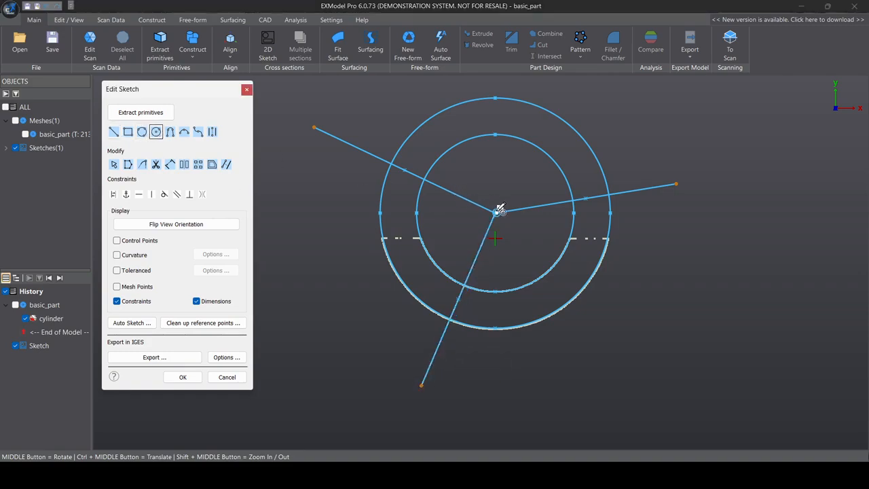
click(500, 209)
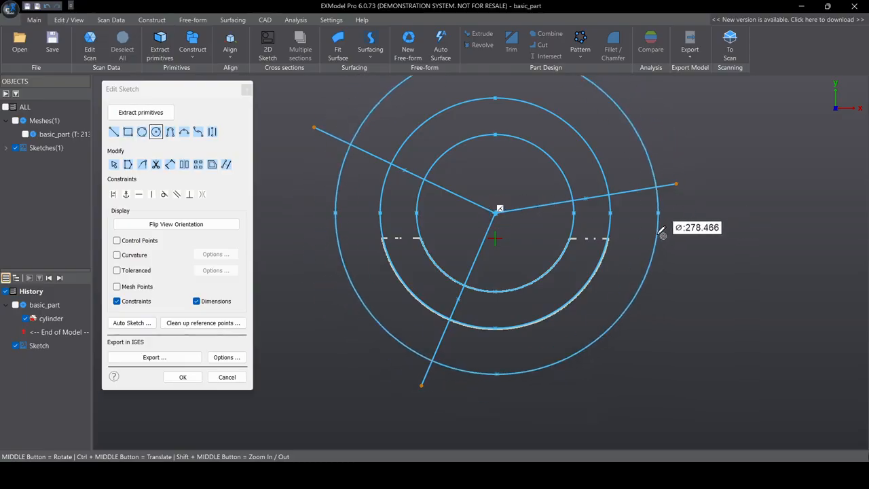
click(661, 231)
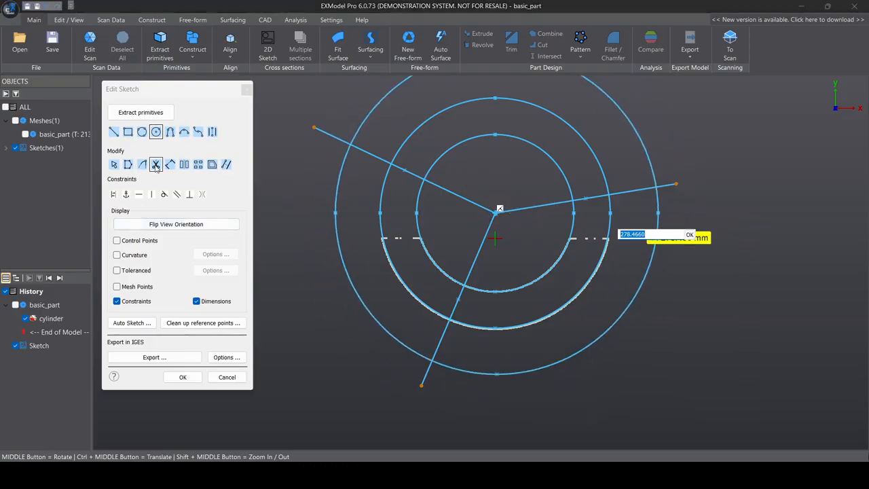
click(689, 235)
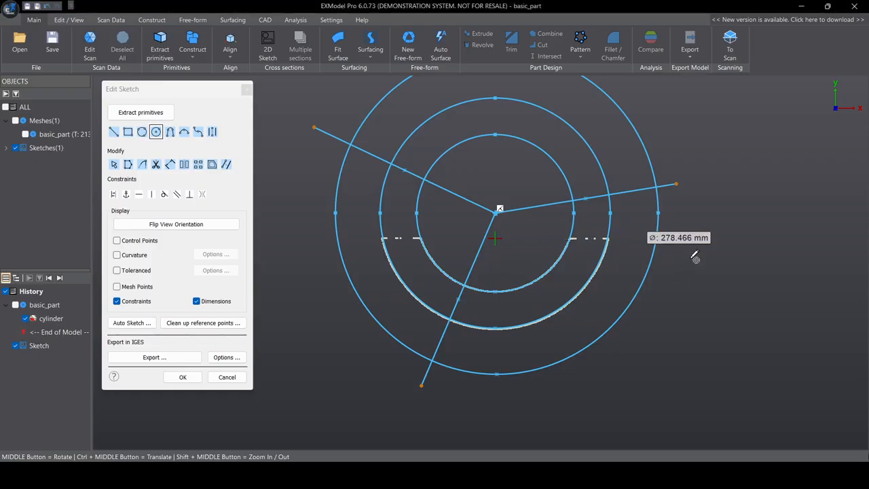
Delete the diameter dimension of the outermost circle
click(113, 164)
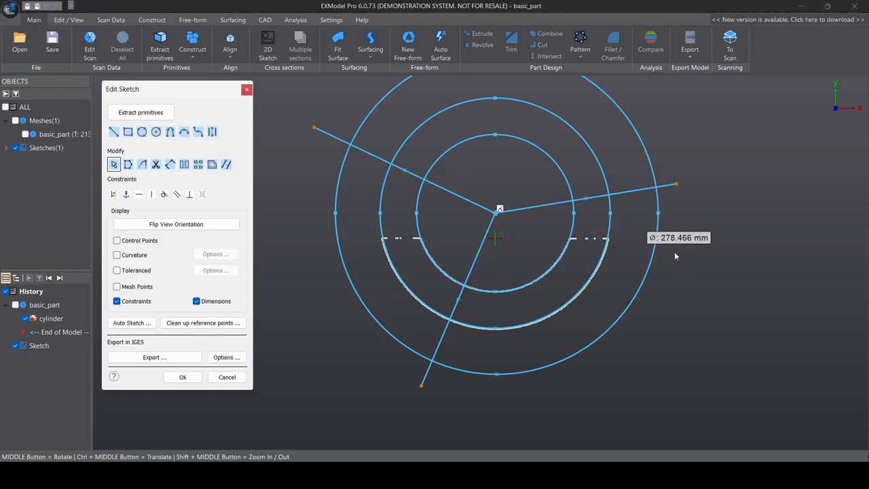
click(681, 241)
key(Delete)
Trim away the portions of the three radiating lines that lie inside the innermost circle
ctrl+middle_drag(492, 200, 515, 249)
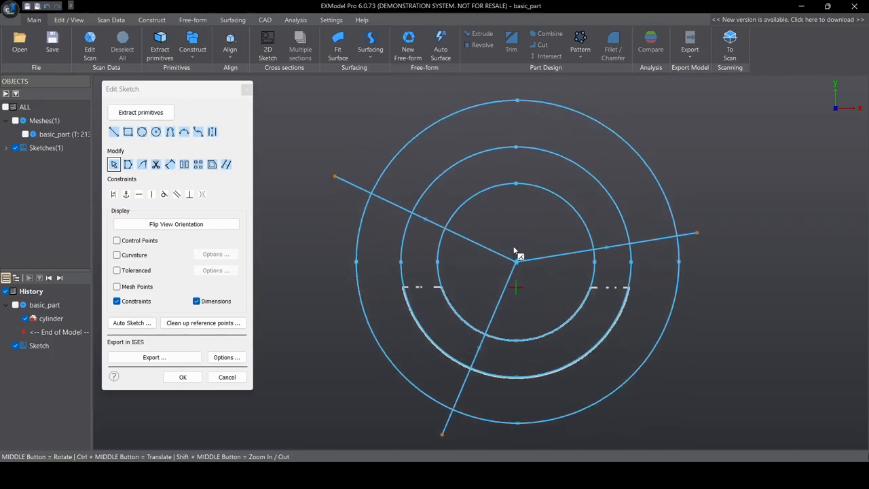
scroll(513, 247, down, 2)
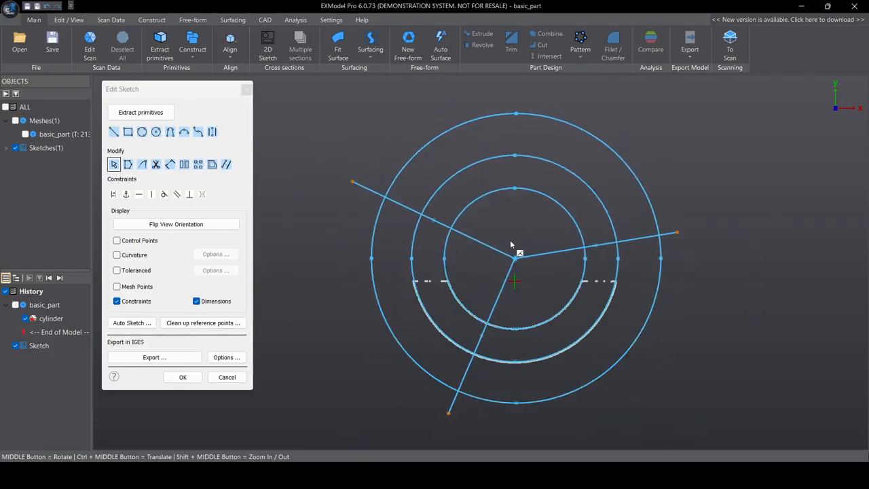
click(156, 165)
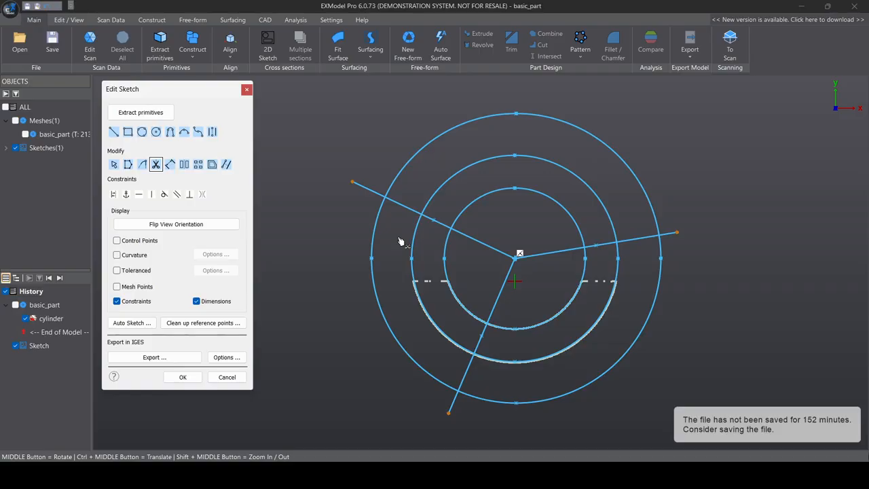
mouse_move(517, 229)
mouse_down()
mouse_move(536, 290)
mouse_move(541, 253)
mouse_up()
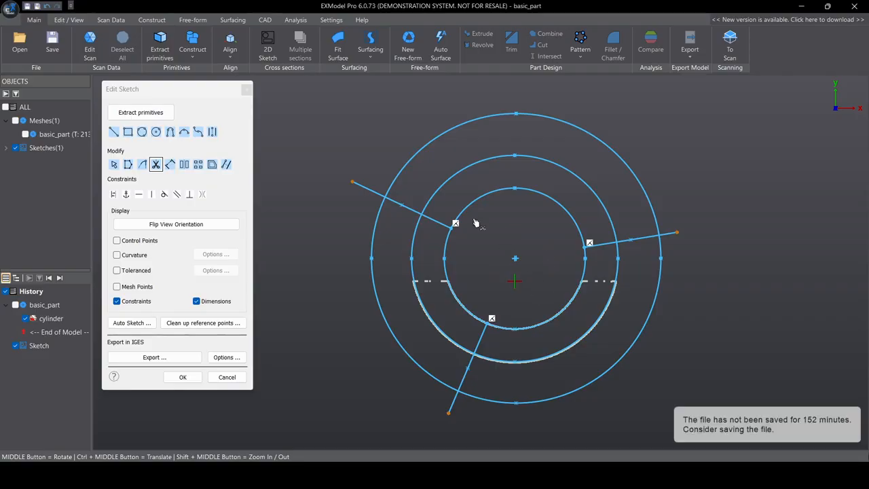
Trim the middle circle's arc between the two left-hand lines and the outermost circle's lower-right arc
drag(426, 240, 404, 236)
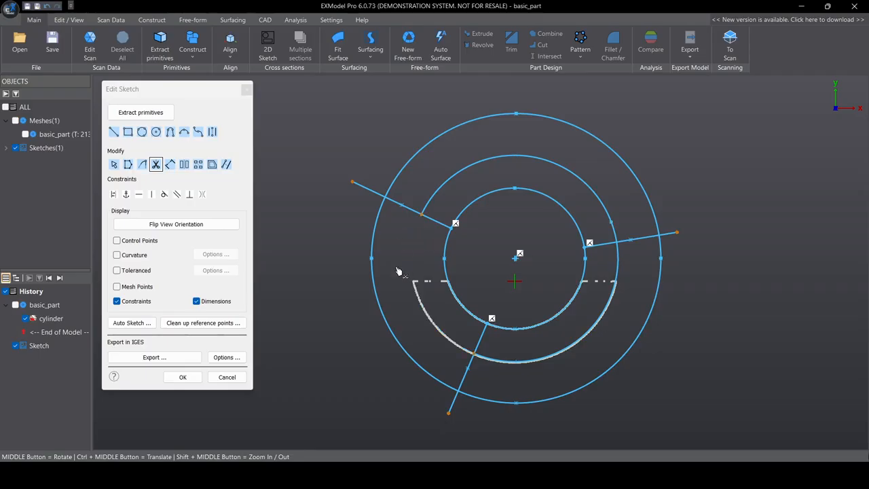
mouse_move(653, 285)
mouse_down()
mouse_move(706, 277)
mouse_move(670, 223)
mouse_up()
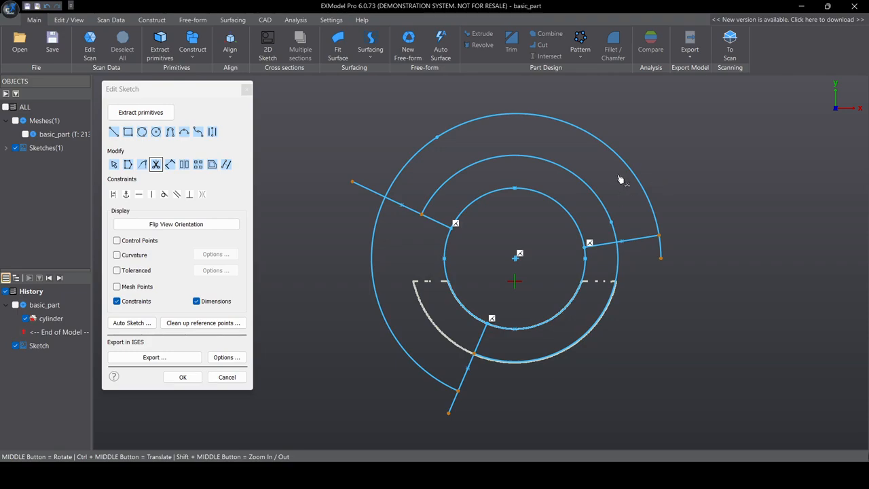
Undo a trial trim of the outermost circle's upper arc and trim the upper arcs of the middle and innermost circles instead
drag(619, 178, 641, 166)
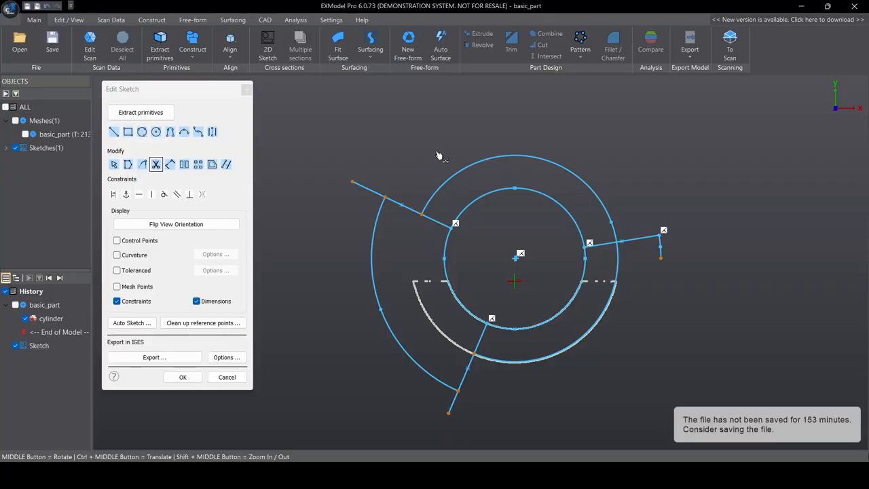
key(ctrl+z)
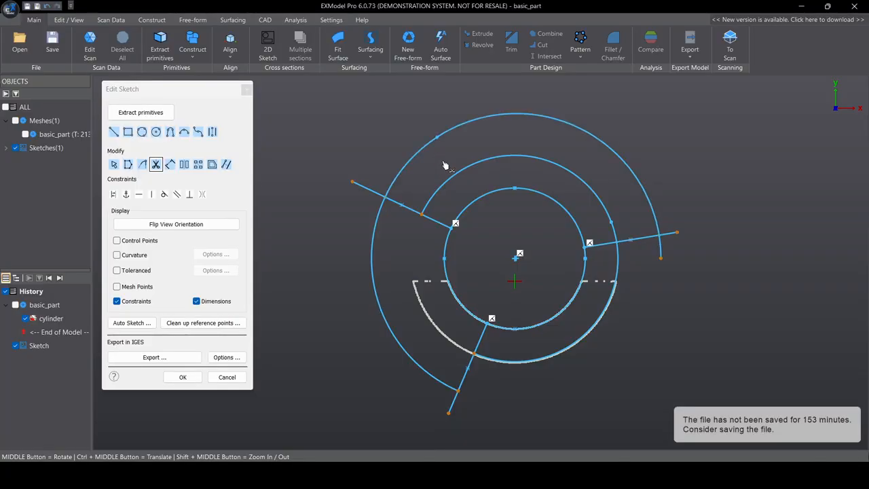
click(453, 177)
click(569, 210)
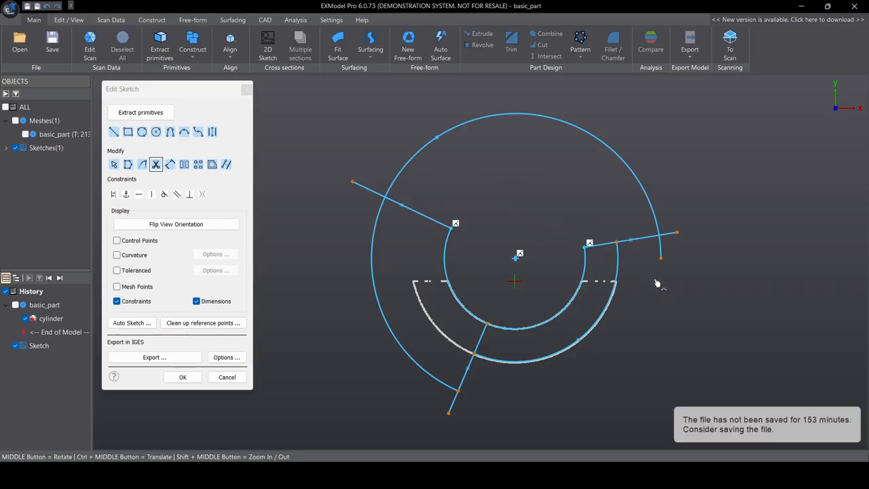
Delete all the remaining circles, arcs and lines from the sketch, keeping only the reference section points
click(113, 165)
mouse_move(279, 109)
mouse_down()
mouse_move(720, 352)
mouse_move(781, 434)
mouse_up()
key(Delete)
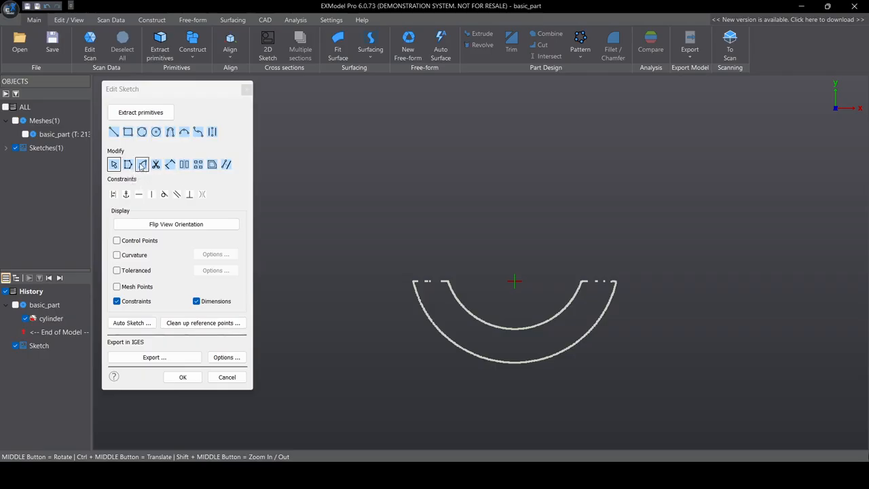
Fit an arc to the section points along the part's inner curve
scroll(547, 319, up, 2)
scroll(546, 319, up, 2)
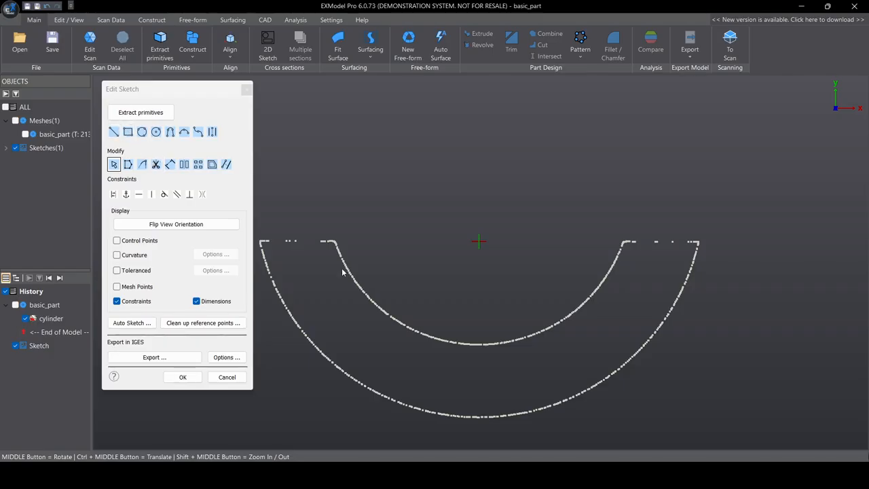
mouse_move(333, 270)
mouse_down()
mouse_move(584, 302)
mouse_move(640, 262)
mouse_move(622, 271)
mouse_up()
Draw a horizontal line along the right-hand flat edge, from the inner corner to the outer corner of the section points
click(114, 132)
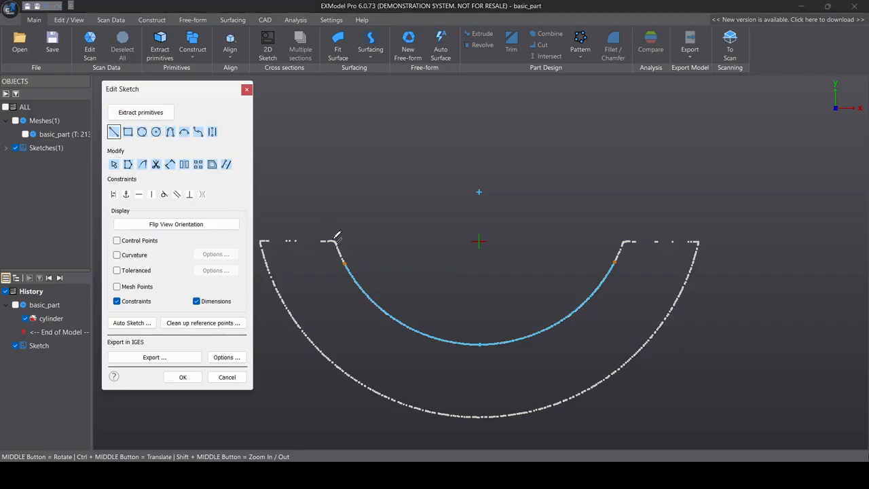
click(623, 242)
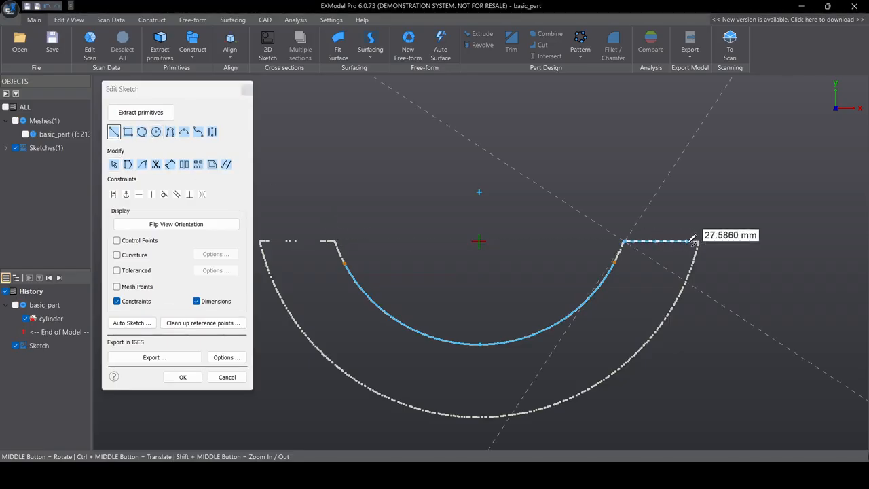
click(698, 242)
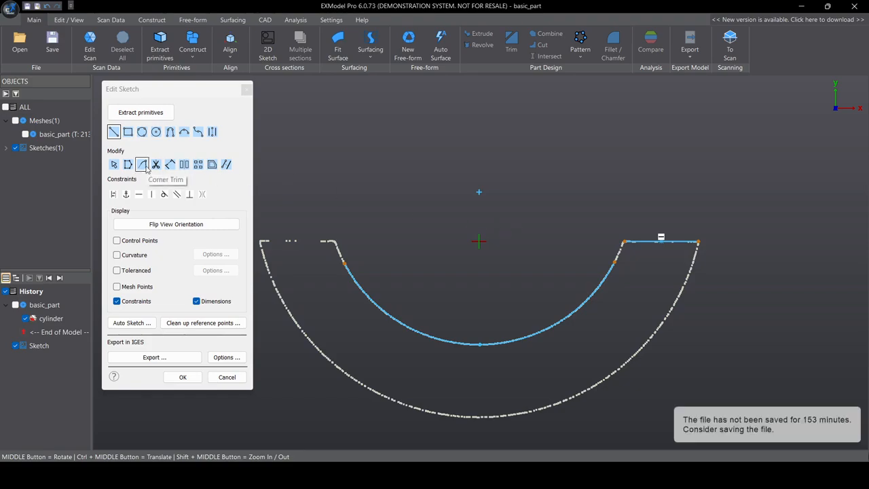
Join the inner arc and the horizontal line at a sharp corner with Corner Trim
click(141, 165)
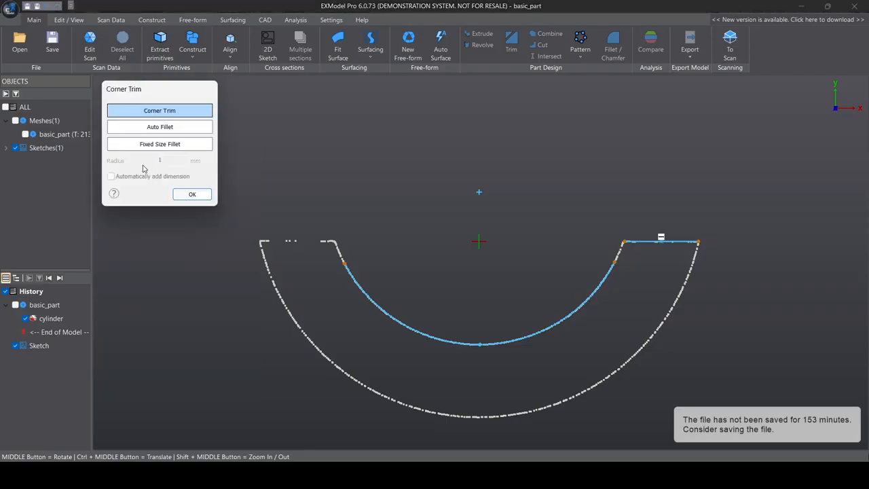
click(604, 217)
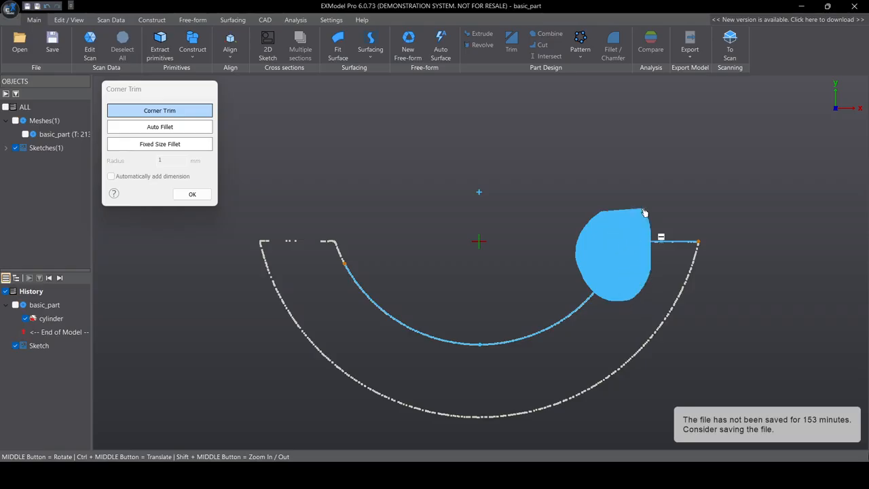
click(642, 207)
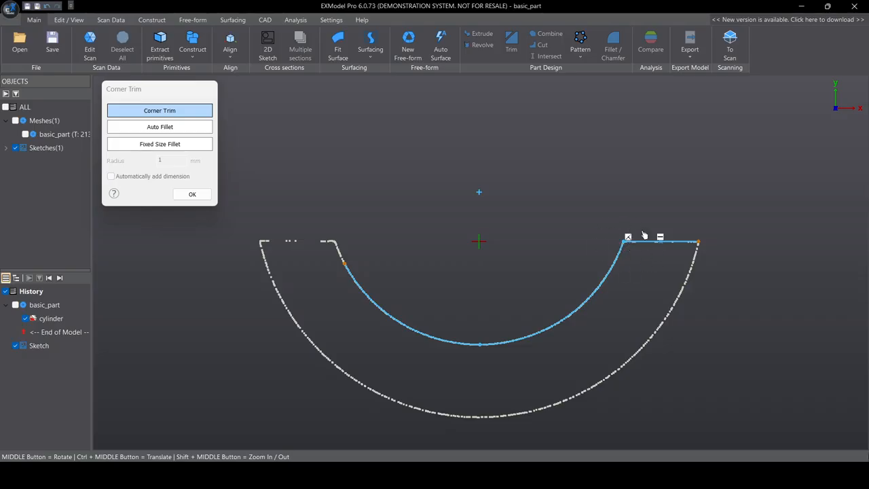
click(193, 195)
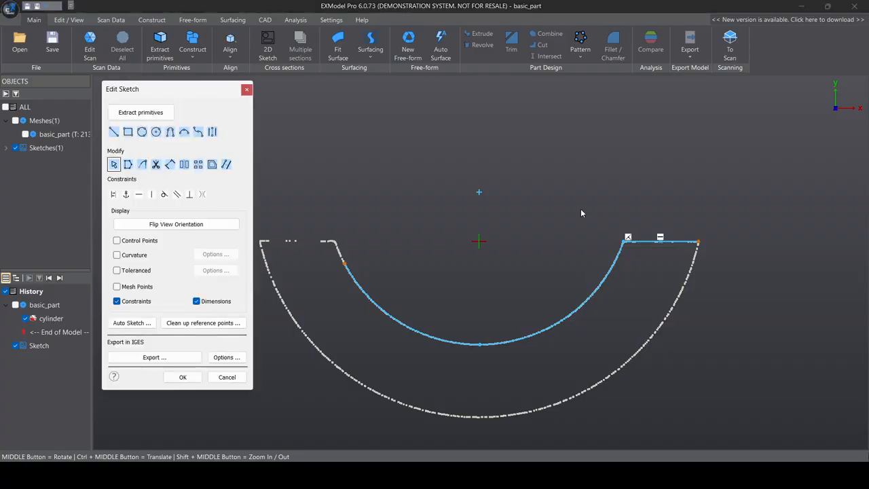